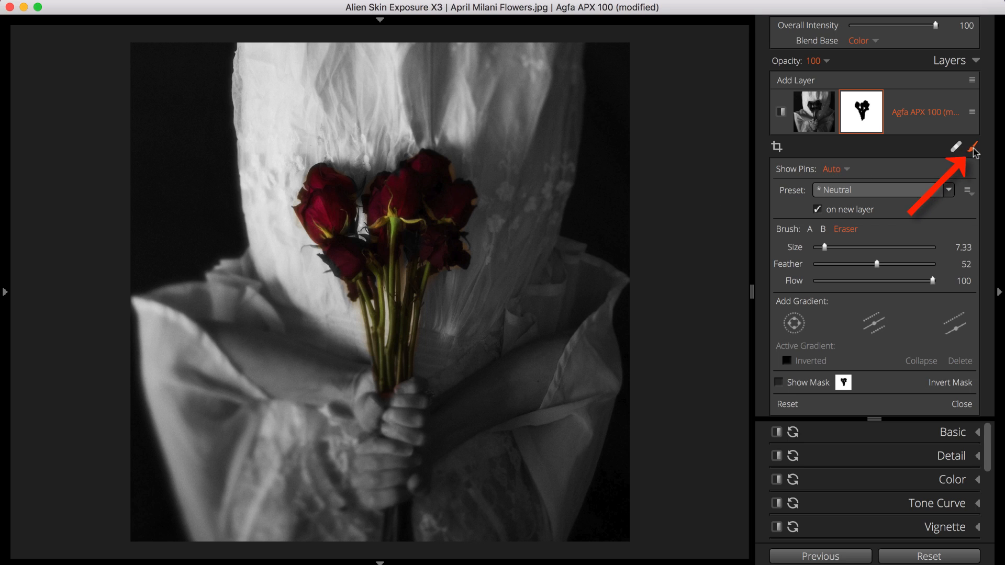
Step: Add a new layer with the Burn (Darken) brush preset and set the brush to size 48.67, feather 38 and flow 21
click(929, 193)
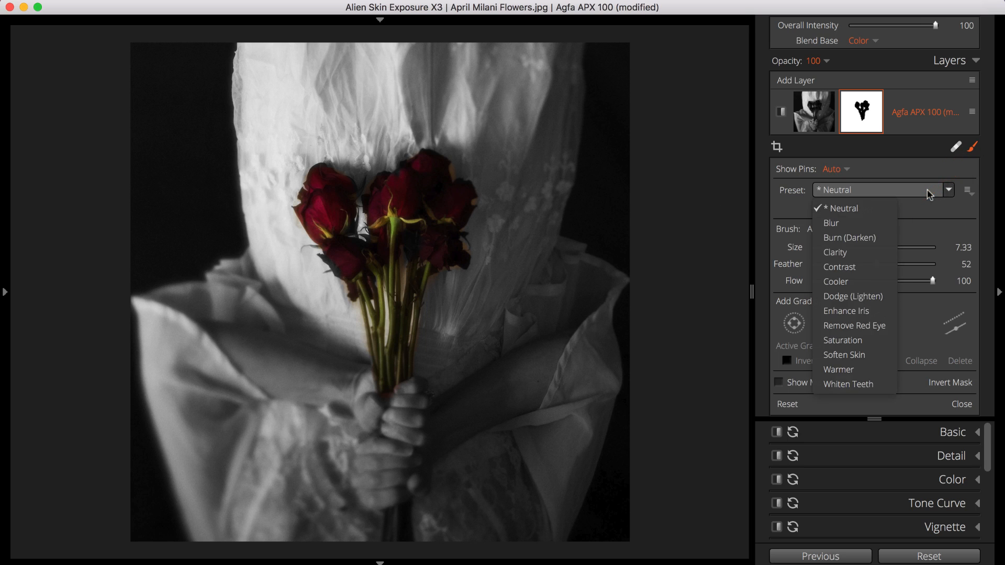
click(850, 238)
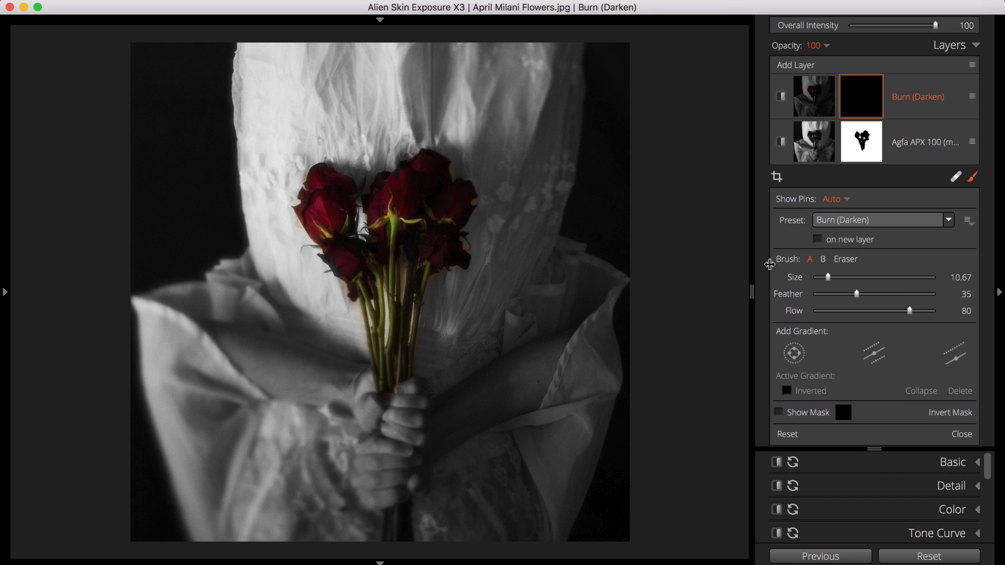
scroll(555, 298, up, 5)
scroll(544, 335, up, 1)
scroll(538, 354, down, 10)
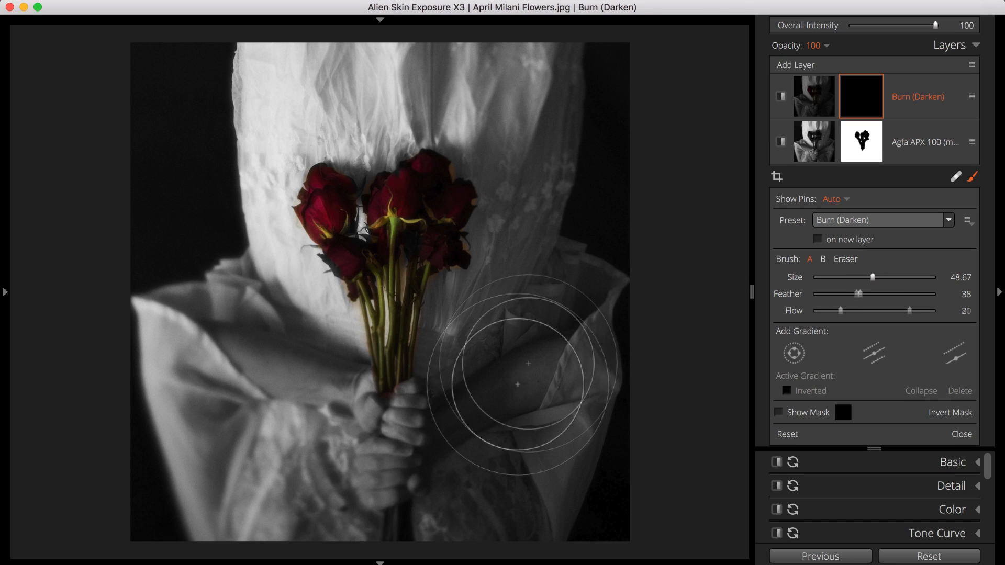
Step: Paint the burn effect over the arm, the upper part of the white fabric and the dress's lower corners
mouse_move(515, 387)
mouse_down()
mouse_move(545, 321)
mouse_move(503, 433)
mouse_move(587, 391)
mouse_up()
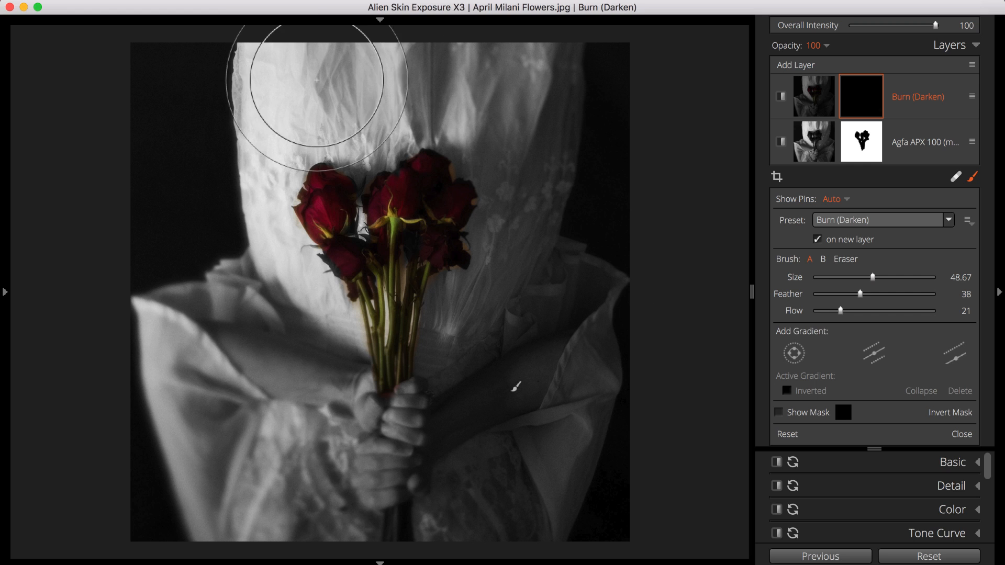
drag(243, 489, 235, 501)
drag(537, 532, 576, 542)
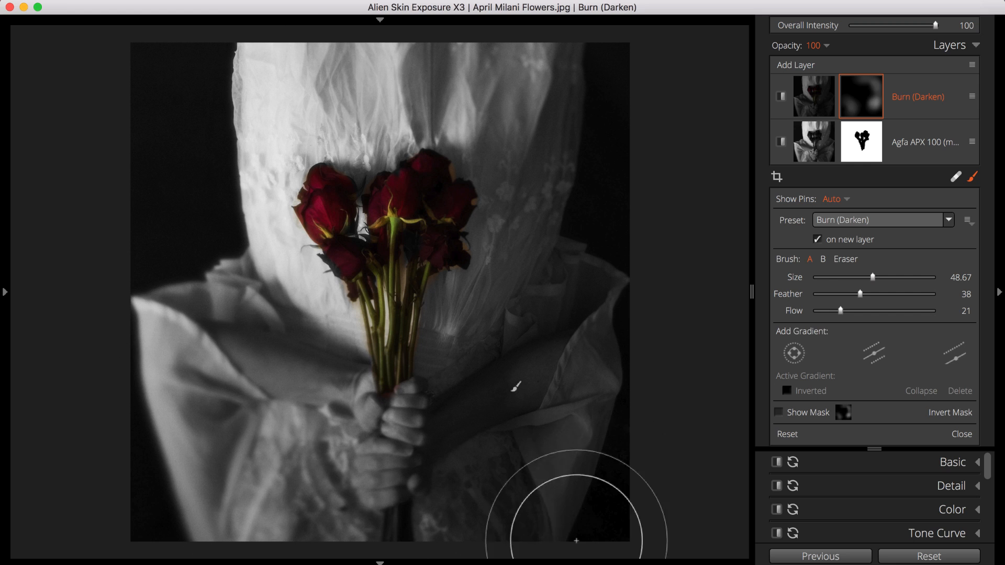
Step: Toggle the Burn (Darken) layer off and on to compare the photo with and without it
click(781, 97)
click(781, 96)
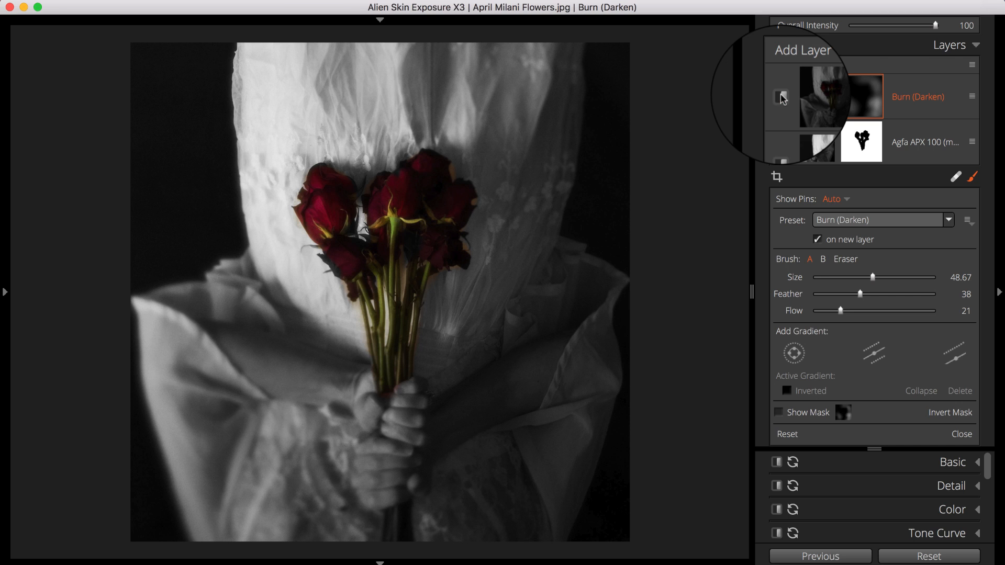
click(781, 96)
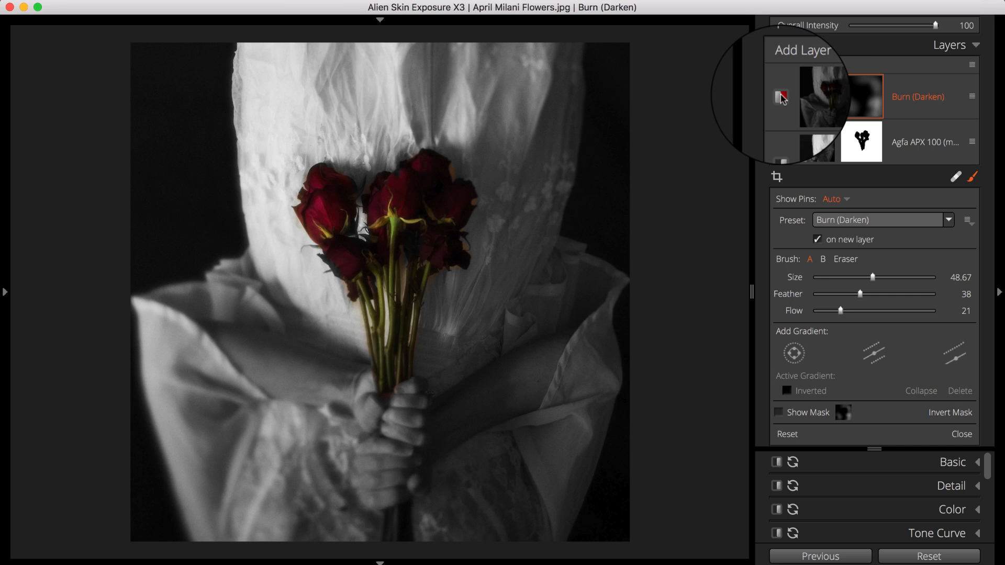
click(782, 97)
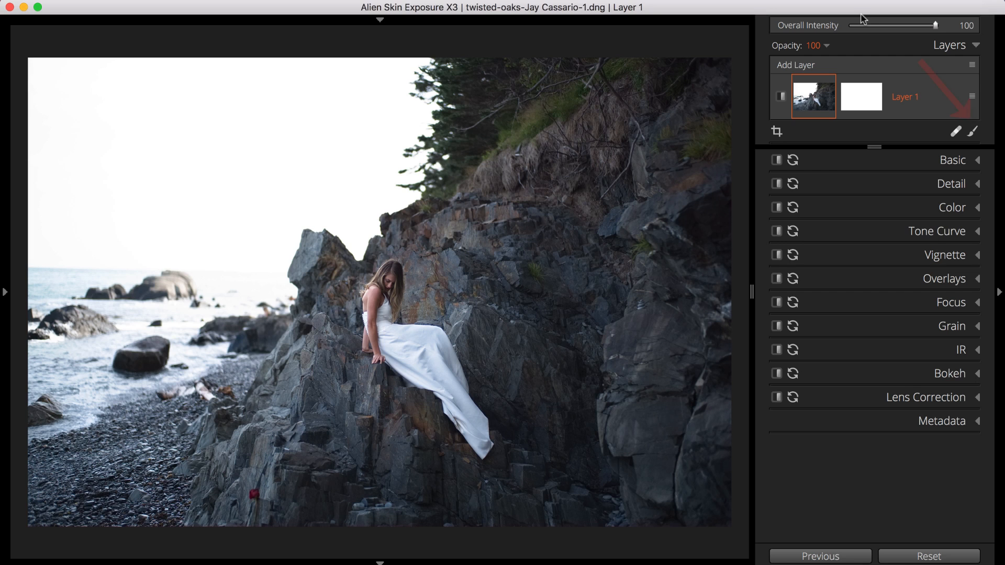
Step: Activate the brush tool on the seaside photo, review its presets, and enable the on new layer option
click(972, 132)
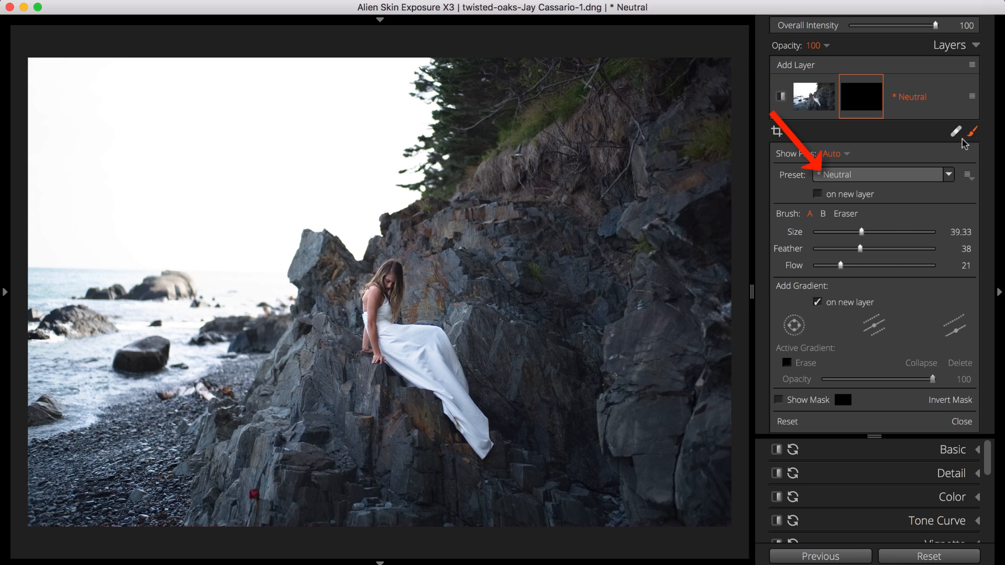
click(926, 176)
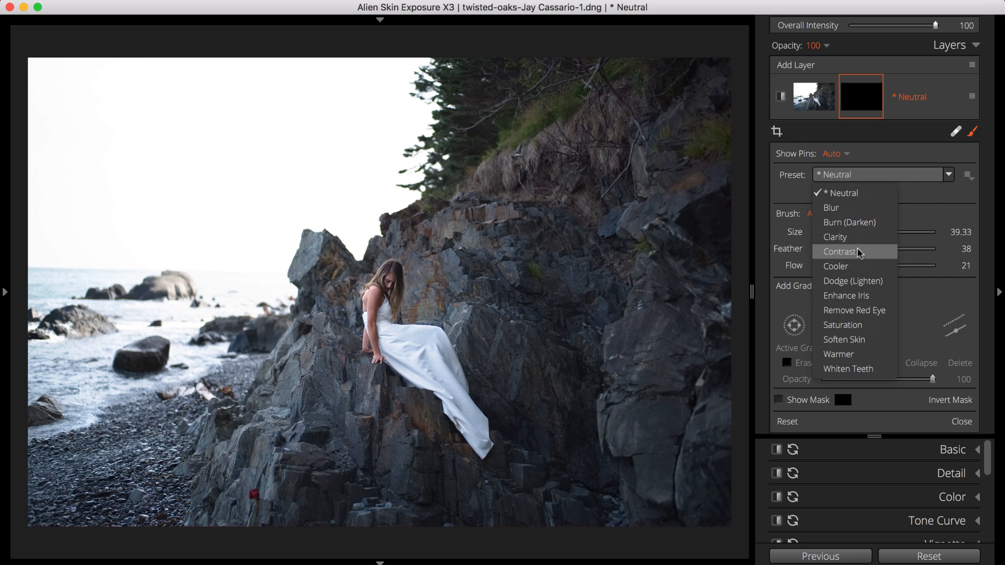
click(936, 205)
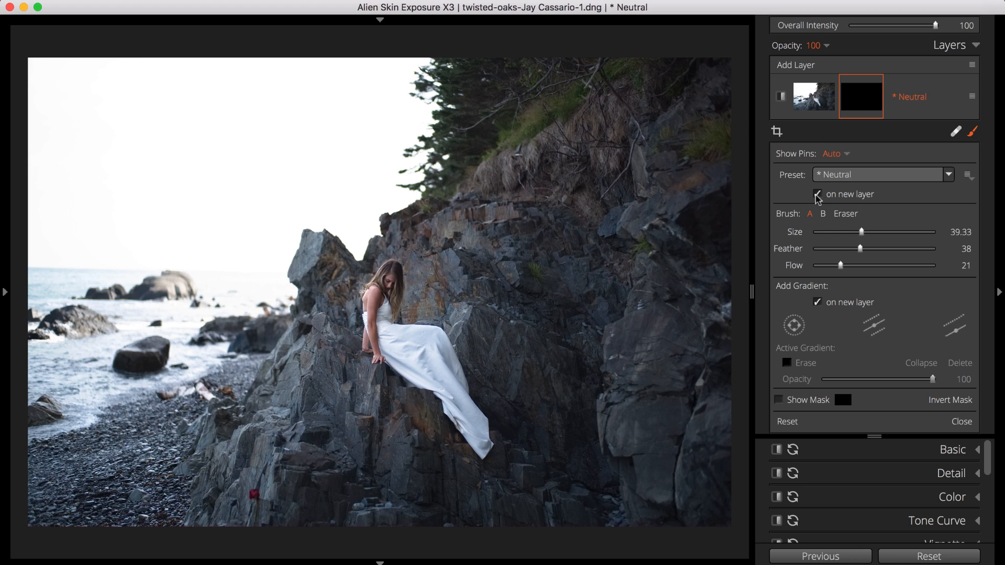
Step: Set brush A to size 40.24, feather 46 and flow 23
mouse_move(861, 232)
mouse_down()
mouse_move(840, 233)
mouse_move(874, 249)
mouse_move(881, 267)
mouse_up()
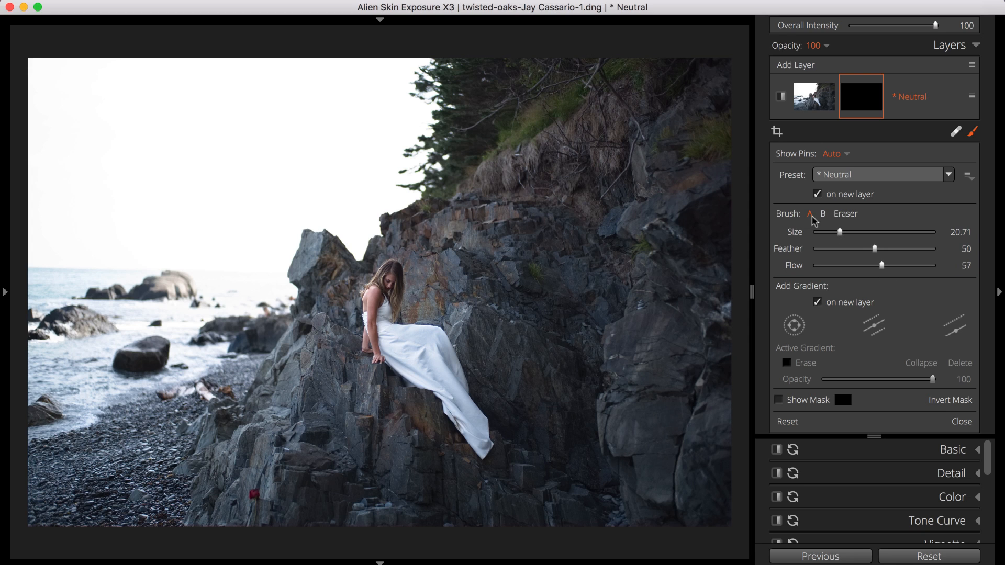
mouse_move(874, 250)
mouse_down()
mouse_move(865, 249)
mouse_move(915, 269)
mouse_move(895, 270)
mouse_up()
click(858, 234)
mouse_move(857, 232)
mouse_down()
mouse_move(857, 251)
mouse_move(837, 252)
mouse_move(870, 249)
mouse_move(843, 266)
mouse_up()
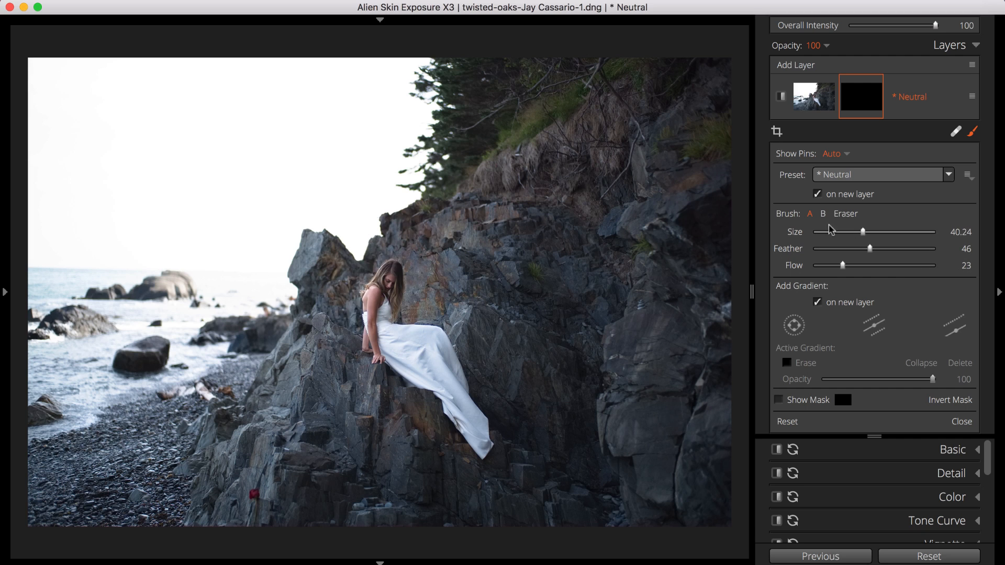
Step: Set brush B to size 4.14, feather 38 and flow 56
click(823, 213)
drag(819, 232, 820, 232)
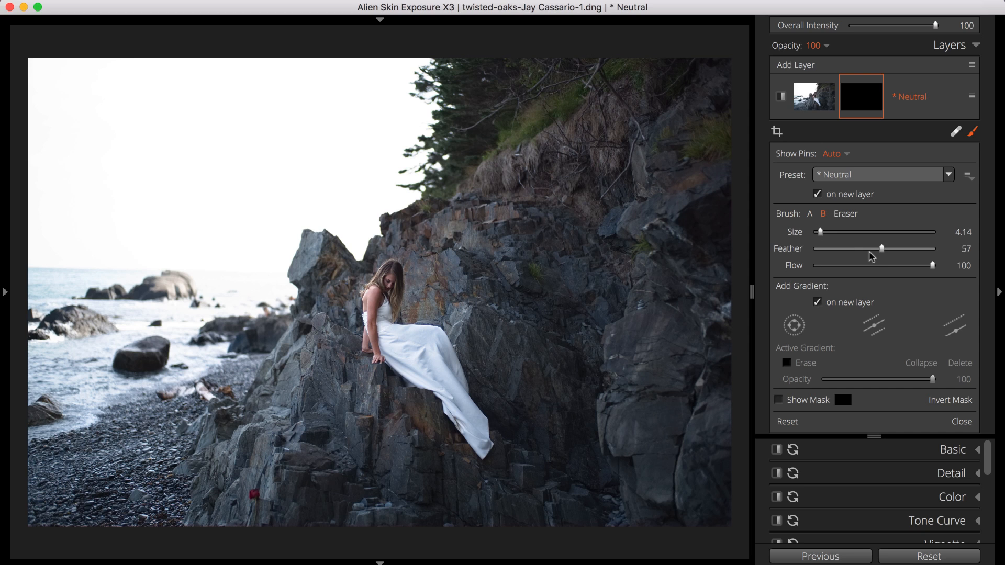
drag(932, 266, 882, 267)
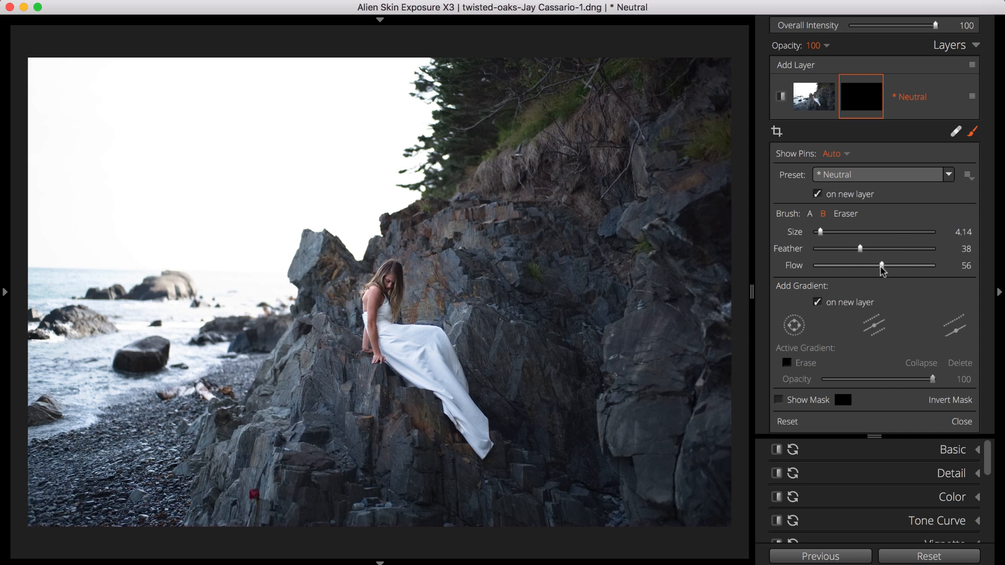
Step: Add a new layer with the Contrast preset and paint it across the cliff using brush A at size 64.50
key(bracketright)
click(863, 175)
click(861, 247)
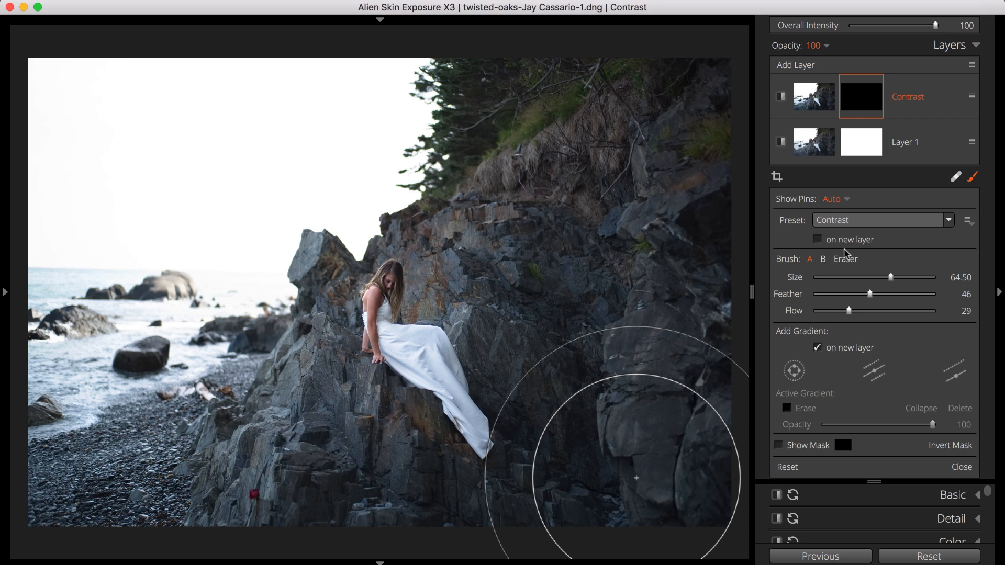
drag(536, 556, 287, 292)
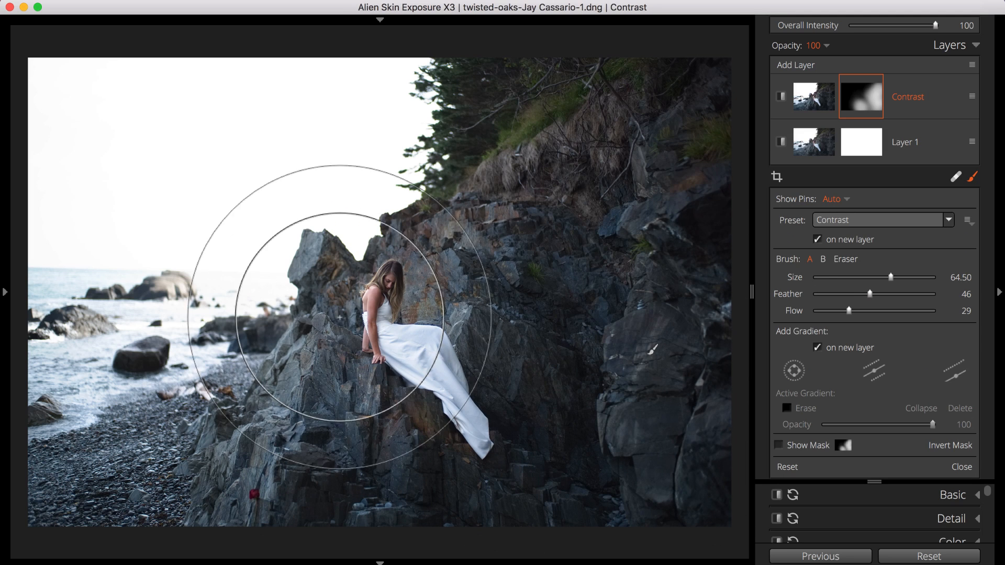
Step: Paint more contrast on the rocks closely around the woman's outline using brush B at size 10.81
click(823, 259)
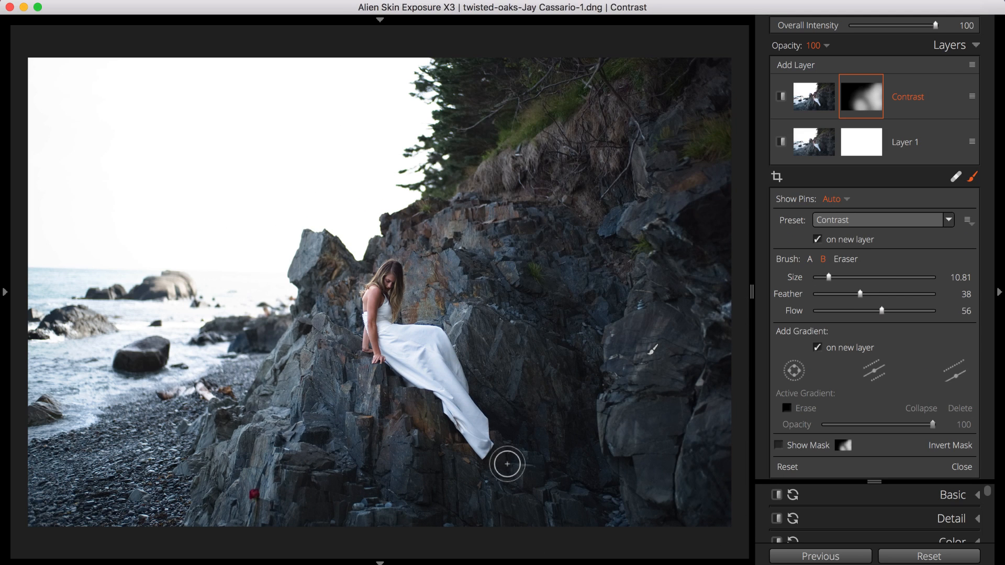
mouse_move(493, 400)
mouse_down()
mouse_move(466, 323)
mouse_move(418, 302)
mouse_move(459, 319)
mouse_move(499, 404)
mouse_move(504, 448)
mouse_move(470, 462)
mouse_move(429, 415)
mouse_move(357, 369)
mouse_move(345, 333)
mouse_move(354, 270)
mouse_up()
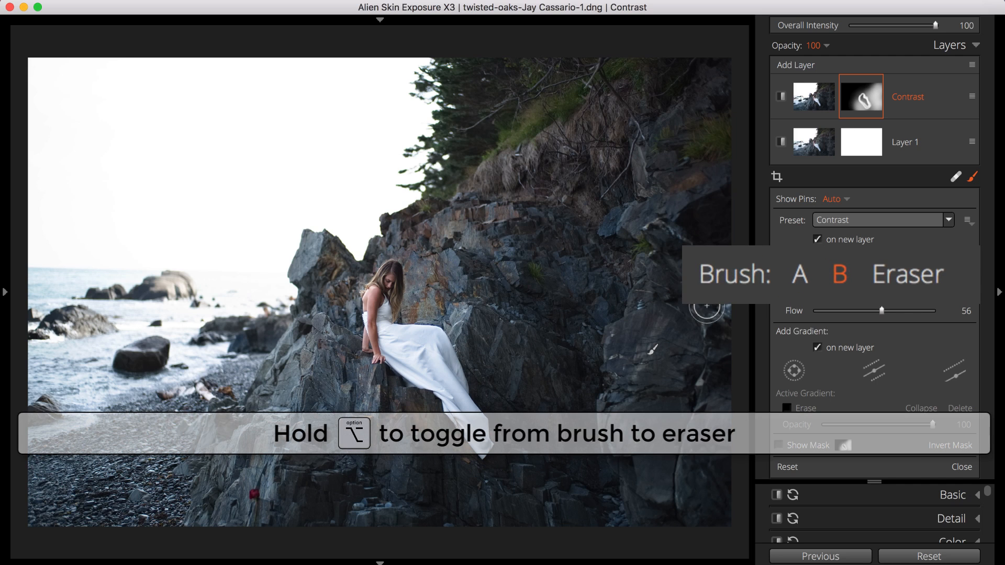
Step: Cycle through brushes A, B and the Eraser in both directions, ending on the Eraser
key(alt)
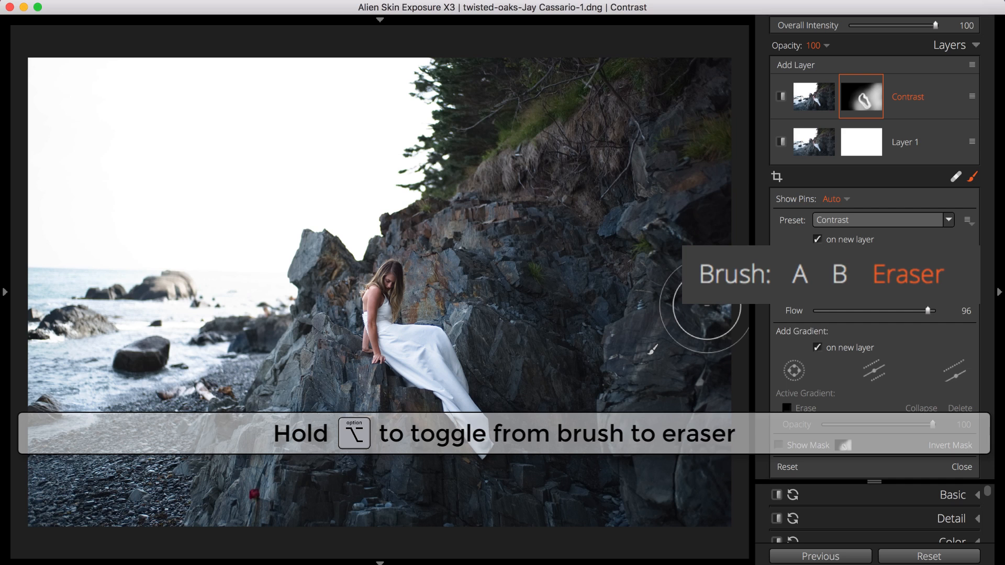
key(shift+comma)
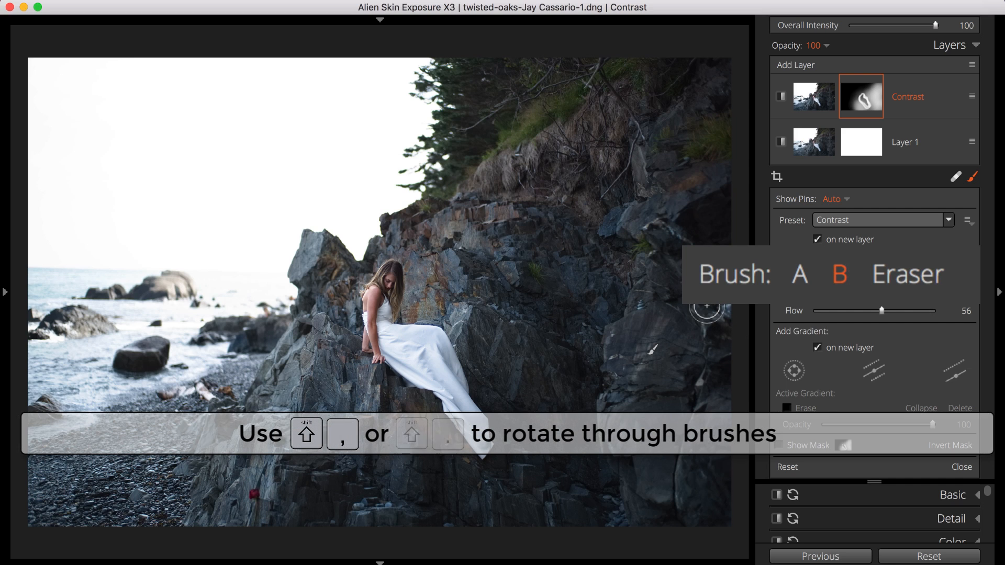
key(shift+comma)
key(shift+comma)
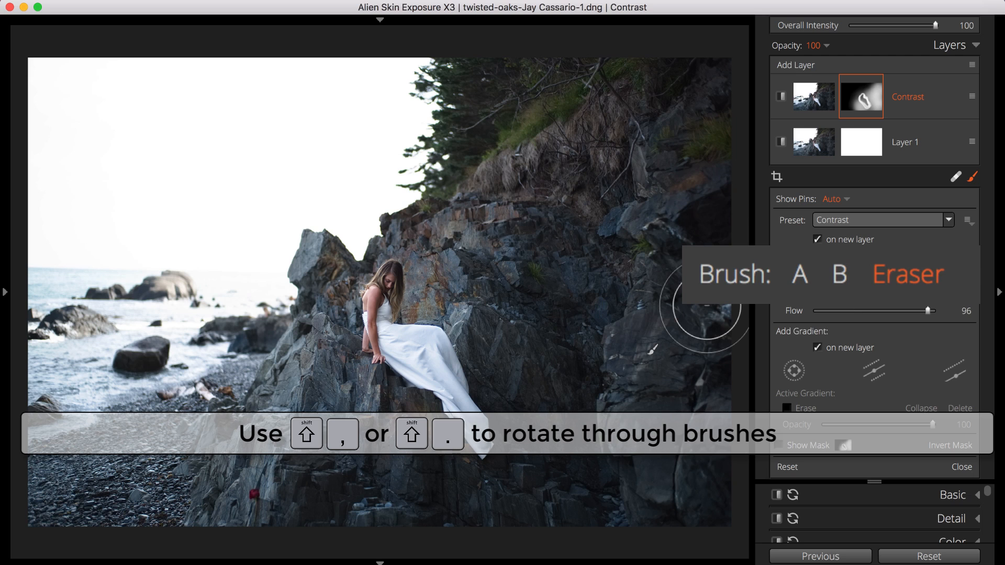
key(shift+period)
key(shift+period)
key(shift+period)
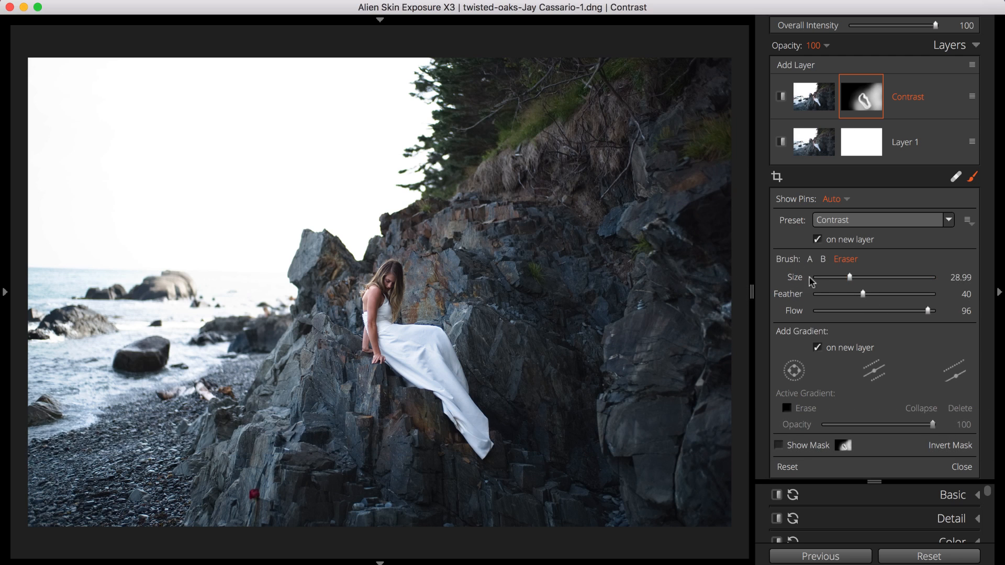
Step: Reduce the Eraser to size 6.51 and erase the contrast from the woman and her dress, checking coverage with the mask overlay
drag(849, 278, 822, 279)
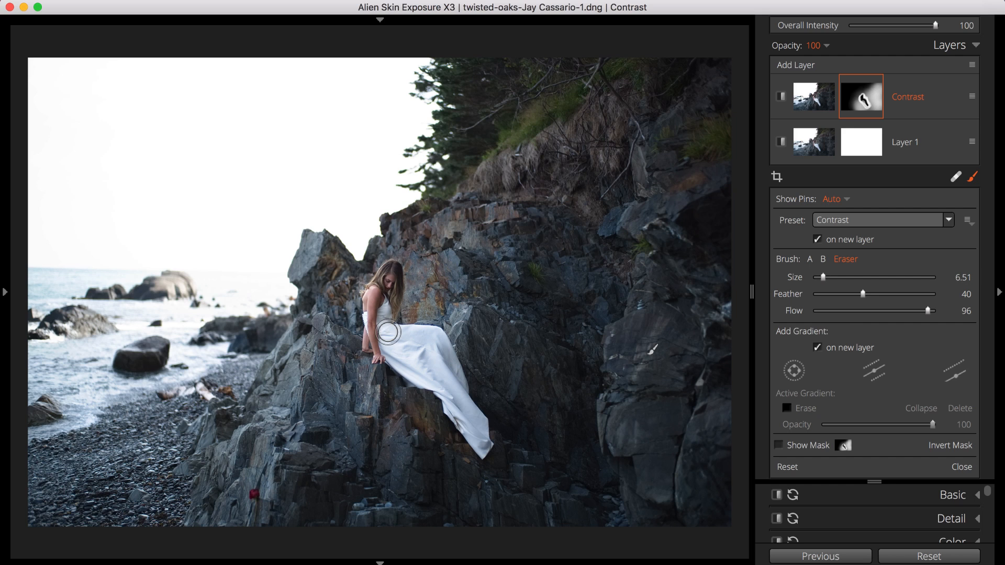
click(779, 446)
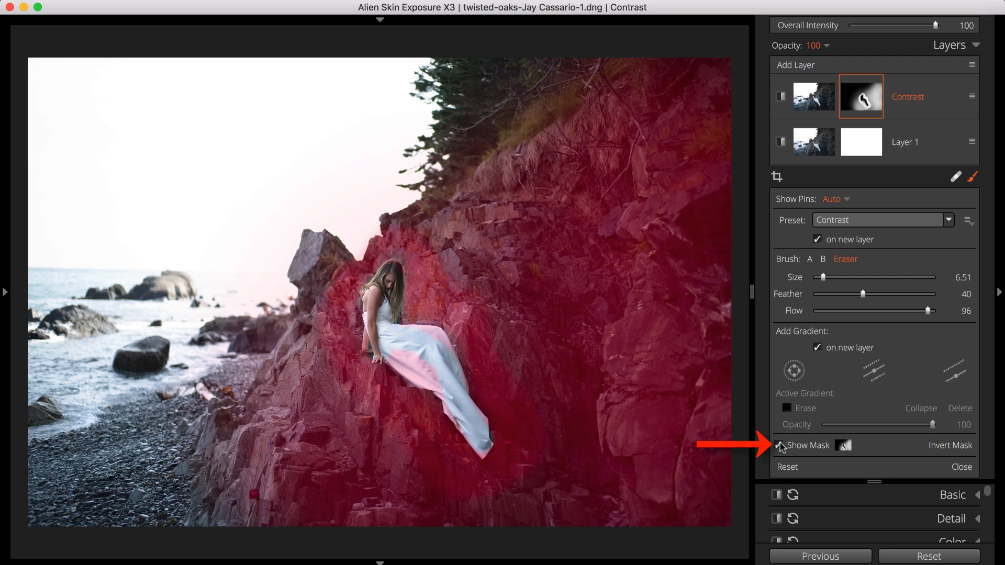
mouse_move(447, 385)
mouse_down()
mouse_move(391, 346)
mouse_move(429, 337)
mouse_move(451, 375)
mouse_up()
click(780, 445)
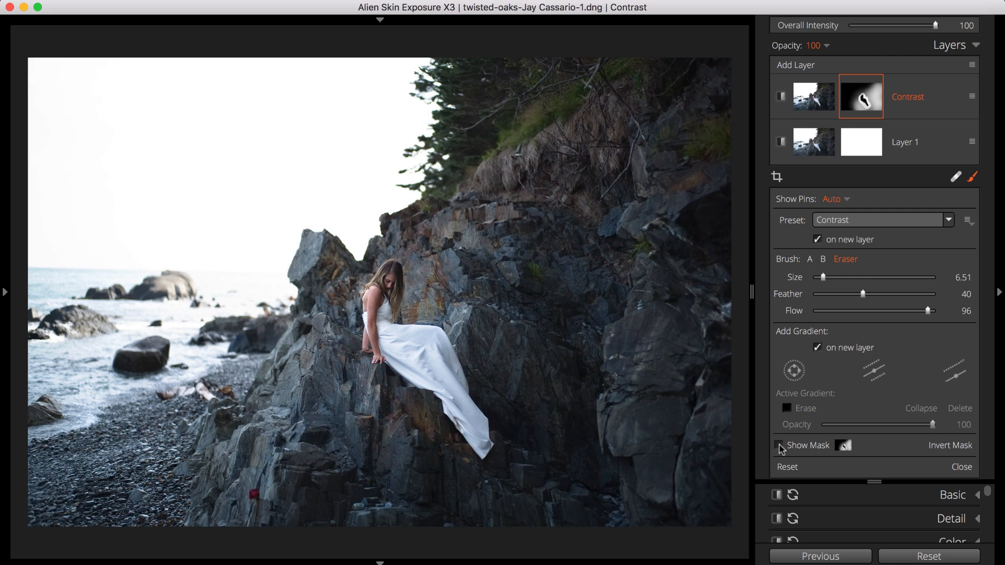
Step: Set the layer thumbnails to the large size
mouse_move(844, 443)
right_click(911, 68)
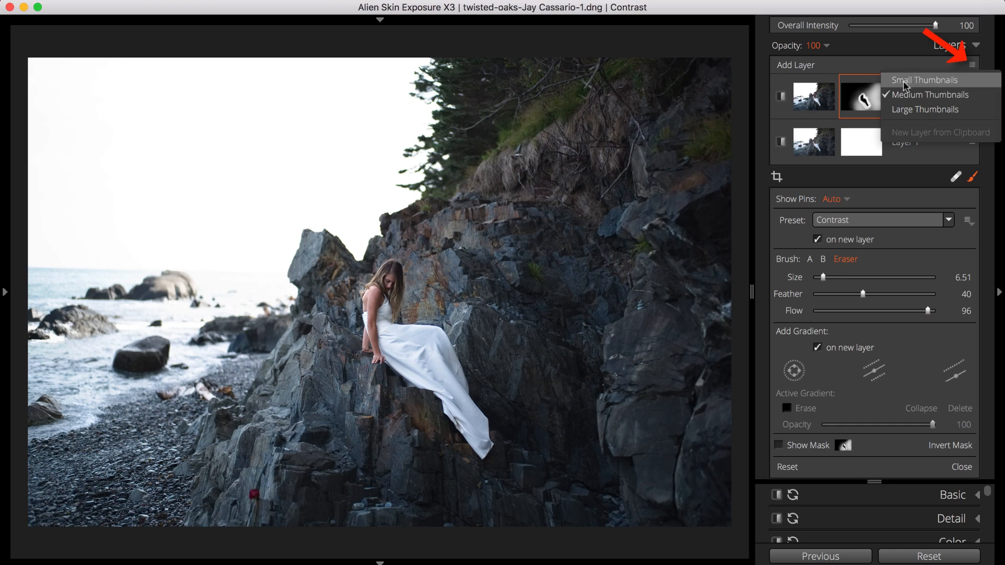
click(904, 109)
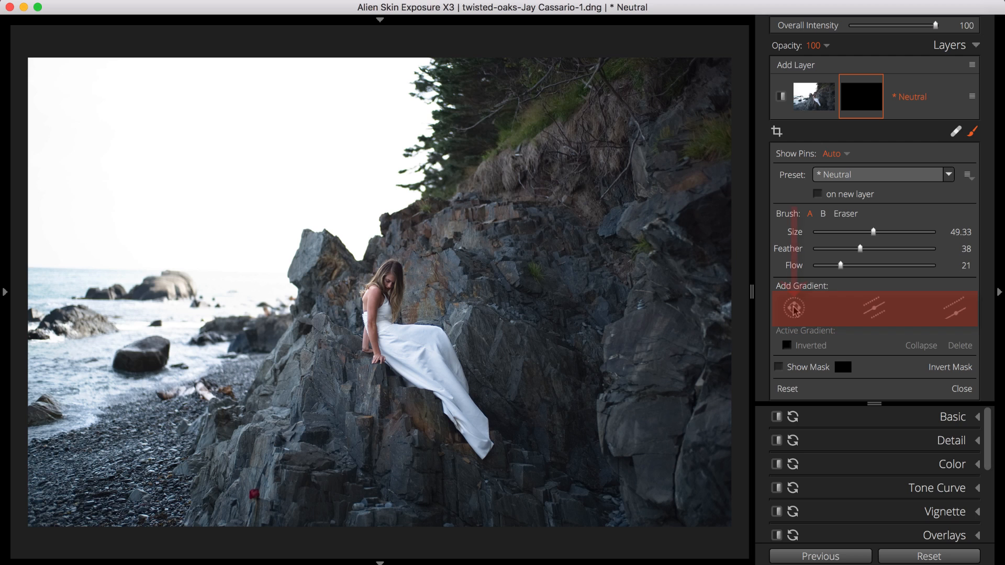
Step: Add a radial gradient mask centred on the woman, rotate and narrow it to follow her body, and tighten its feathered edge
click(795, 309)
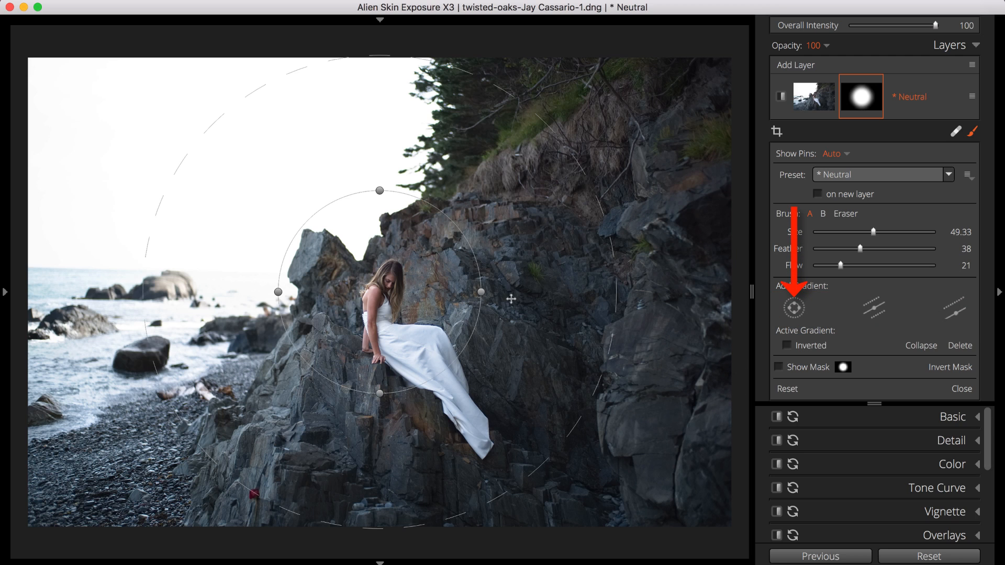
drag(380, 292, 440, 354)
drag(441, 459, 493, 447)
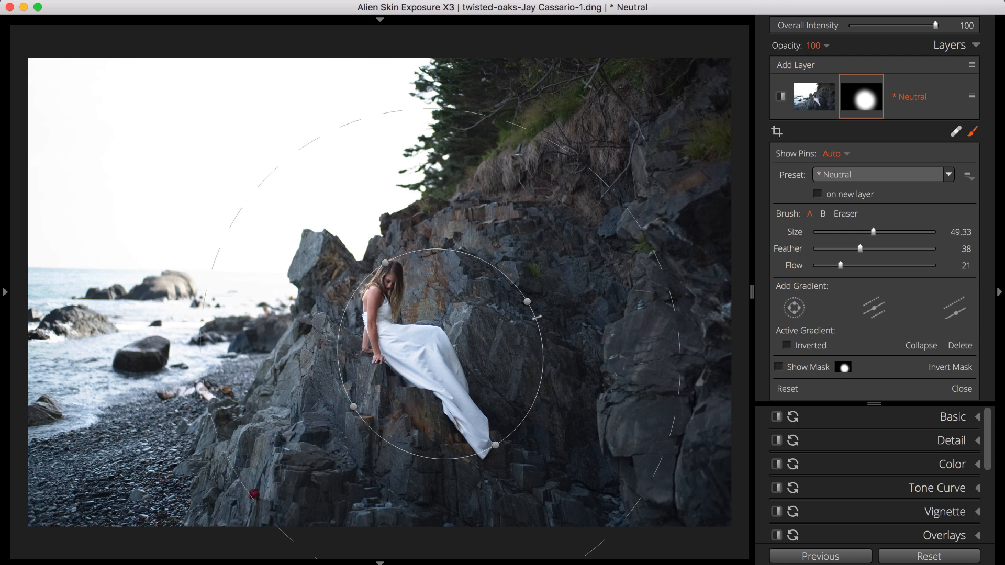
drag(534, 310, 480, 335)
mouse_move(462, 393)
mouse_down()
mouse_move(477, 418)
mouse_move(435, 384)
mouse_move(461, 379)
mouse_up()
drag(699, 410, 530, 383)
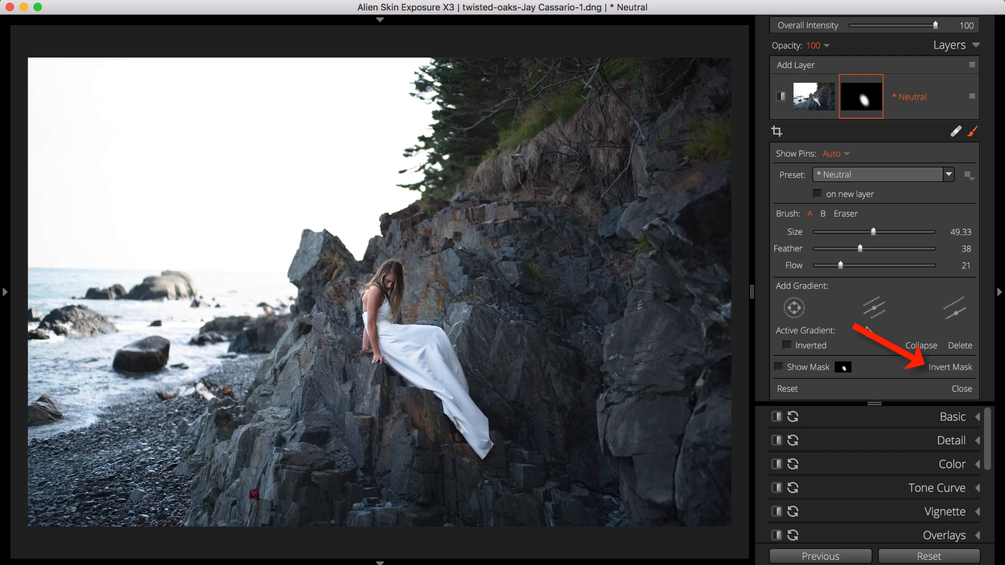
Step: Invert the gradient mask and invert it back so it targets the woman
click(939, 371)
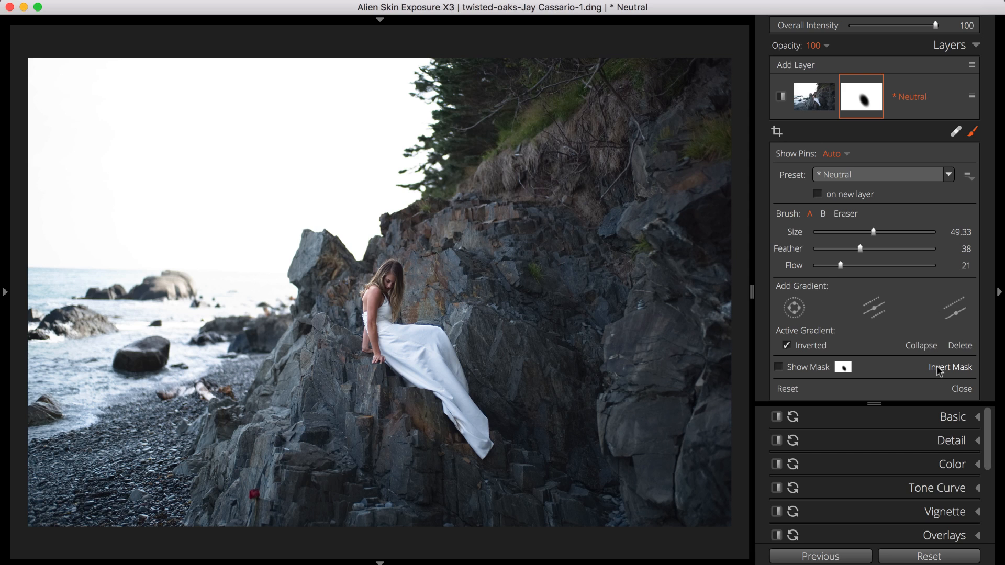
click(938, 372)
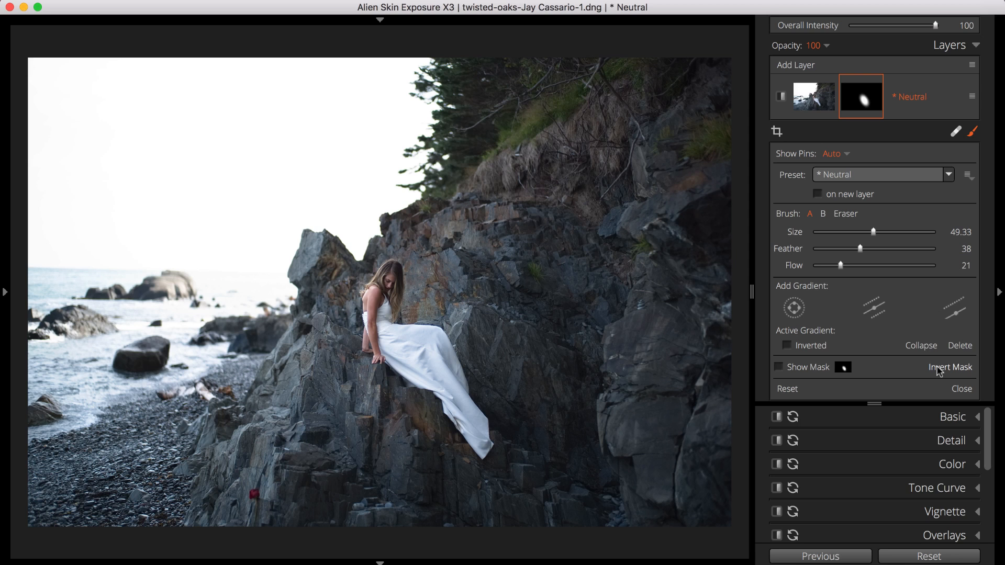
Step: Set the masked area's Exposure to 0.33, Contrast to 40, Highlights to 54, Blacks to -10 and Clarity to 3
click(947, 417)
drag(880, 321, 914, 365)
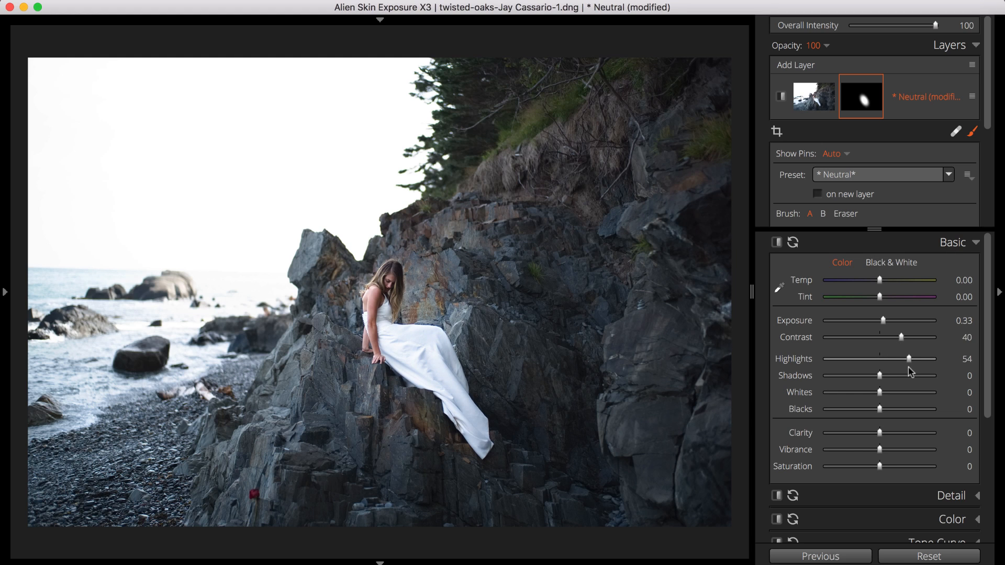
drag(880, 410, 882, 435)
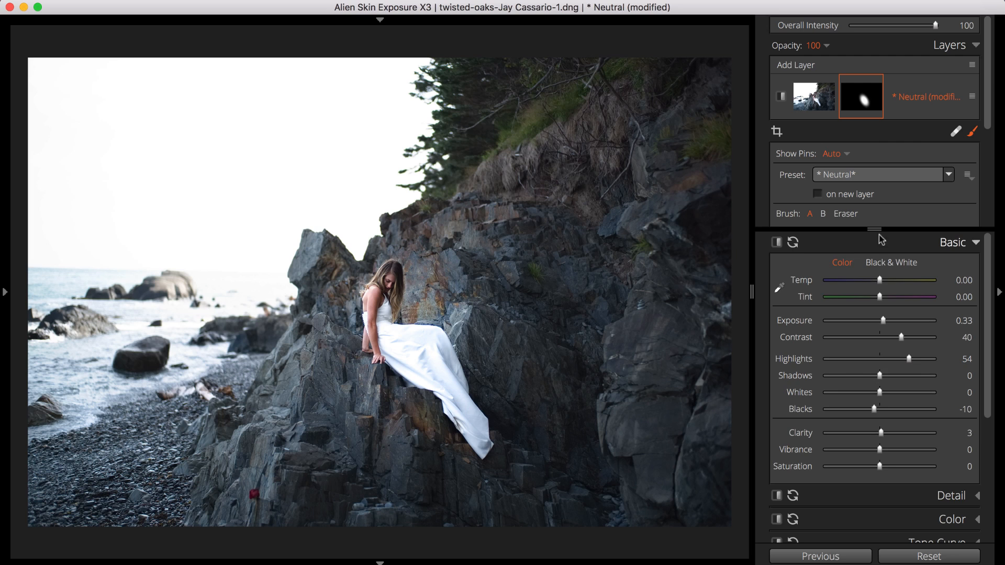
Step: Apply the Burn (Darken) brush preset on a new layer above the woman's masked Neutral layer
drag(883, 229, 843, 420)
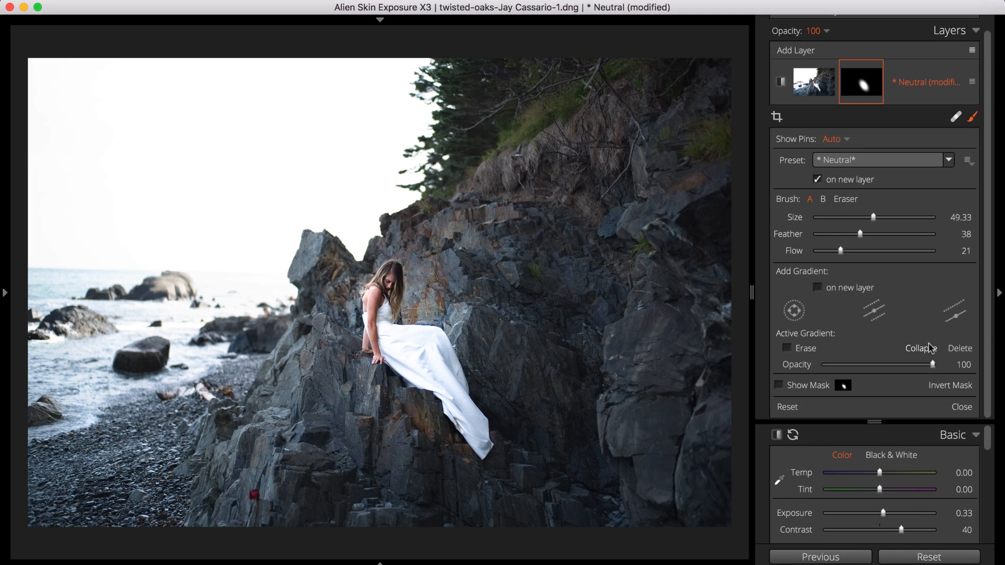
click(911, 159)
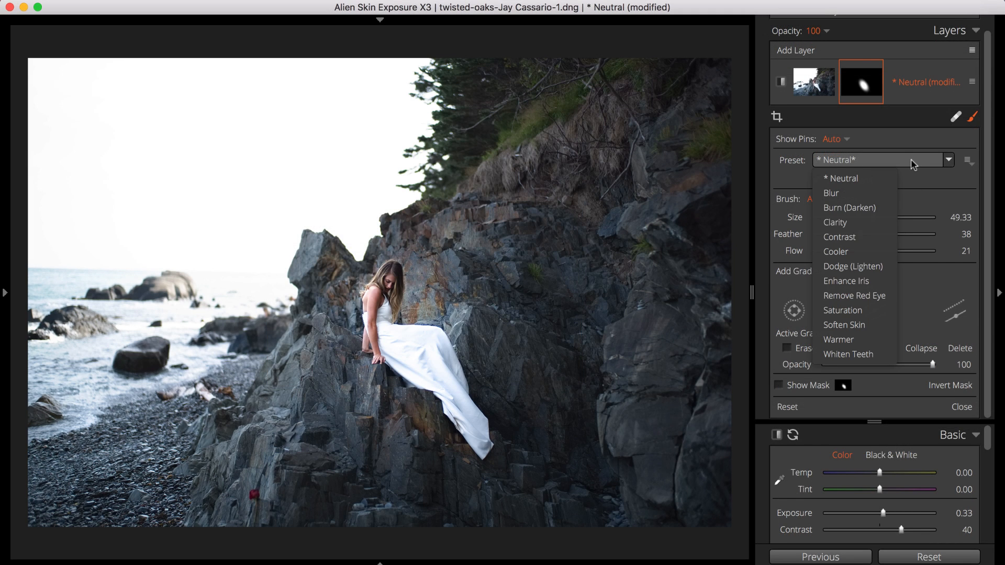
click(874, 209)
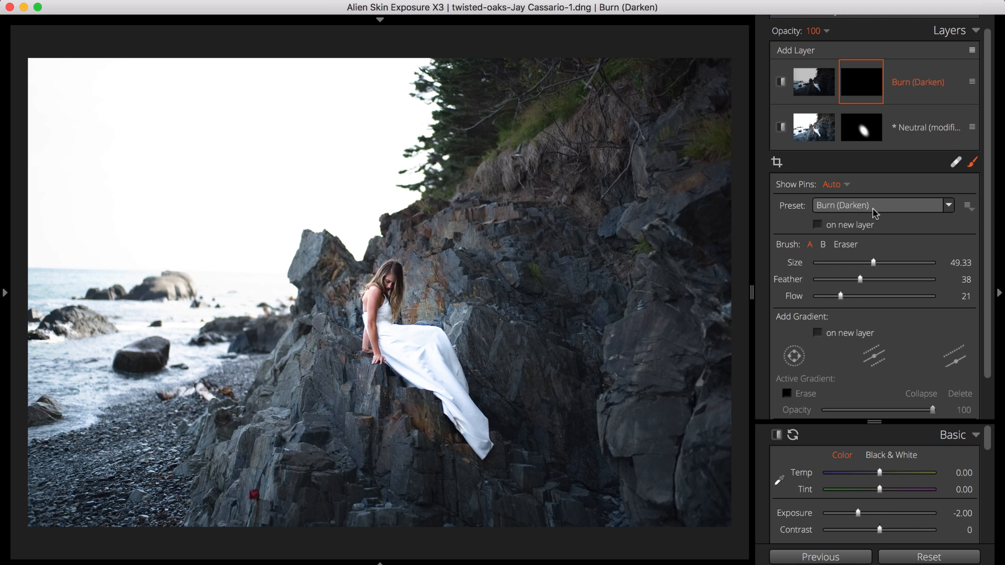
Step: Add a half-plane gradient mask to the Burn (Darken) layer and rotate it diagonally so it covers the sky, sea and beach
click(955, 360)
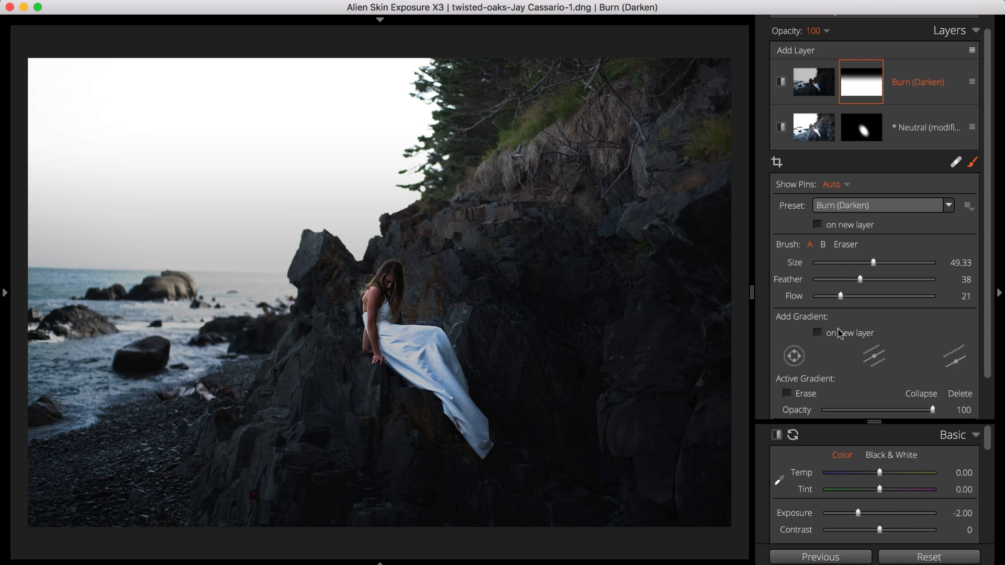
drag(315, 292, 337, 344)
drag(421, 312, 291, 318)
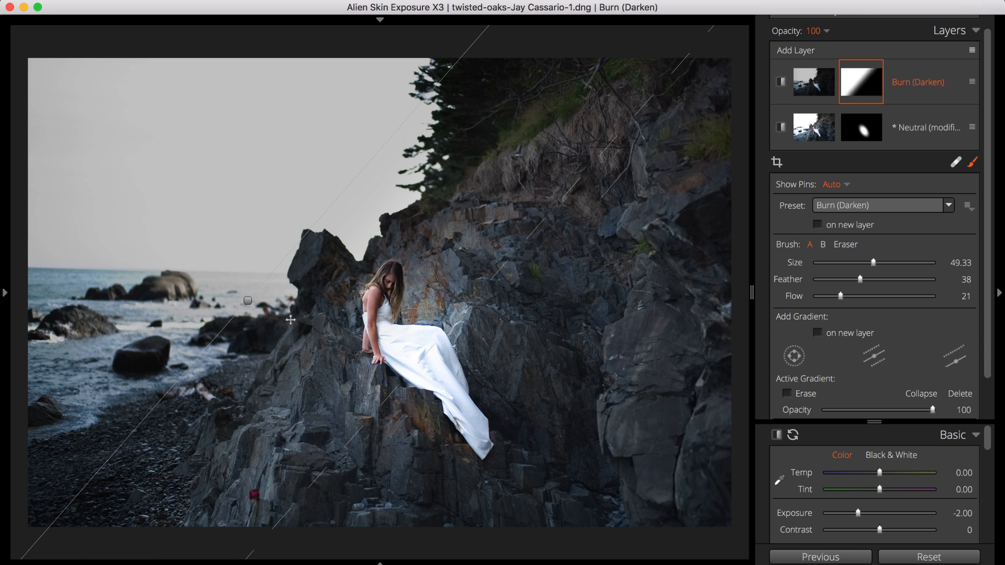
drag(432, 346, 456, 352)
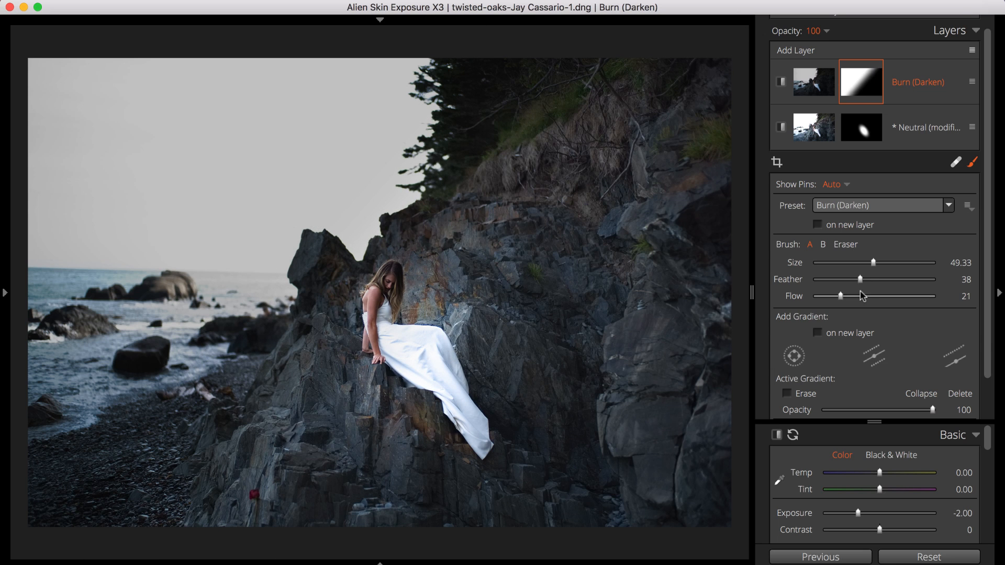
Step: Set the burn layer's Exposure to -2.18 and Highlights to -37, and reduce the layer's opacity to 68
drag(860, 421, 860, 239)
drag(857, 331, 855, 332)
drag(878, 370, 860, 370)
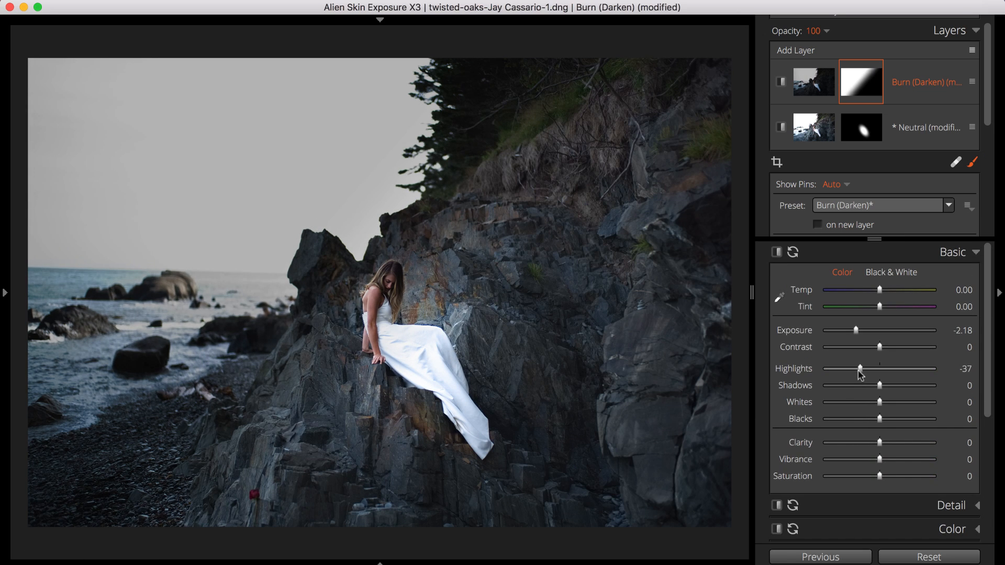
click(814, 31)
drag(933, 54, 898, 54)
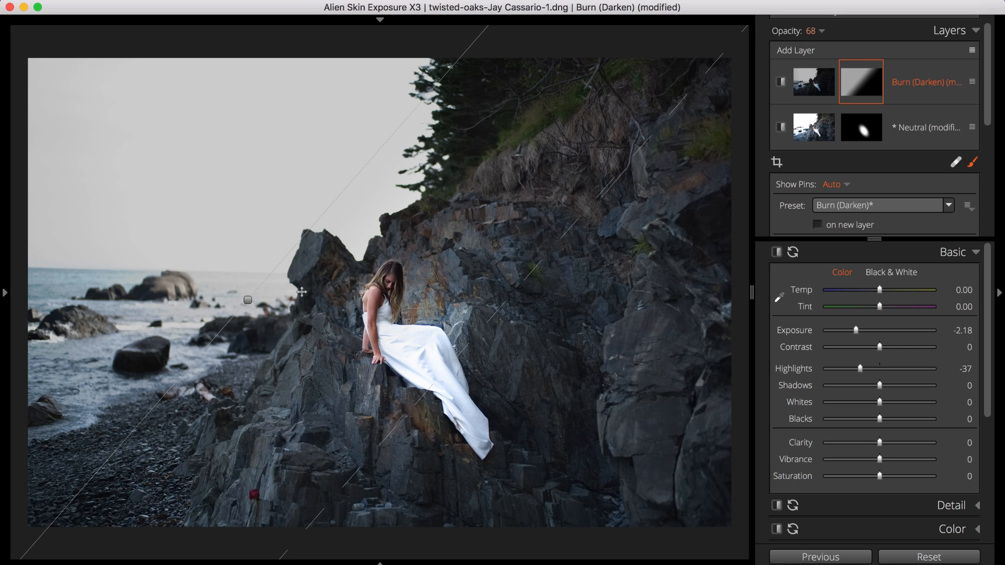
Step: Add a new layer with the Ilford Delta 100 black-and-white film preset
click(3, 312)
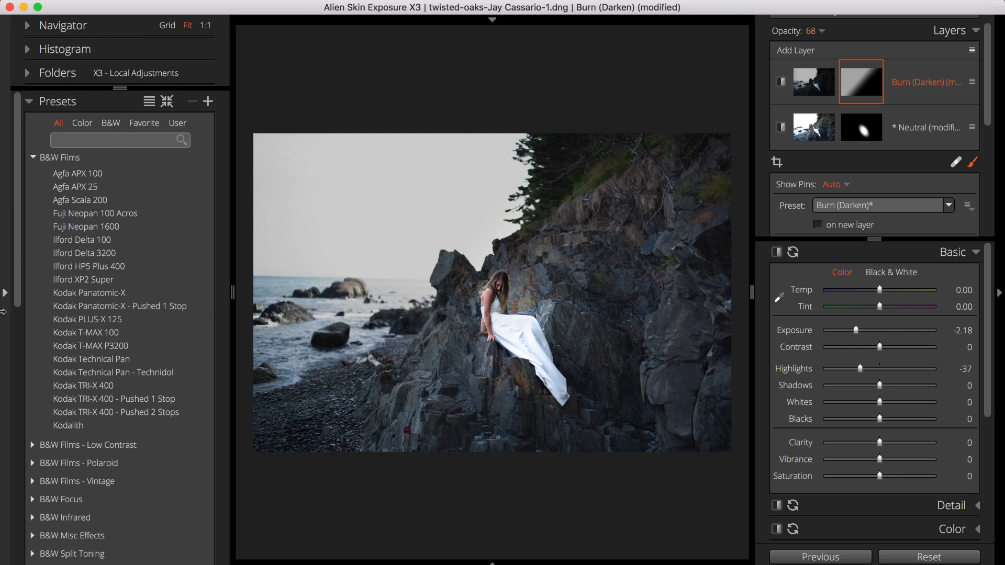
click(40, 309)
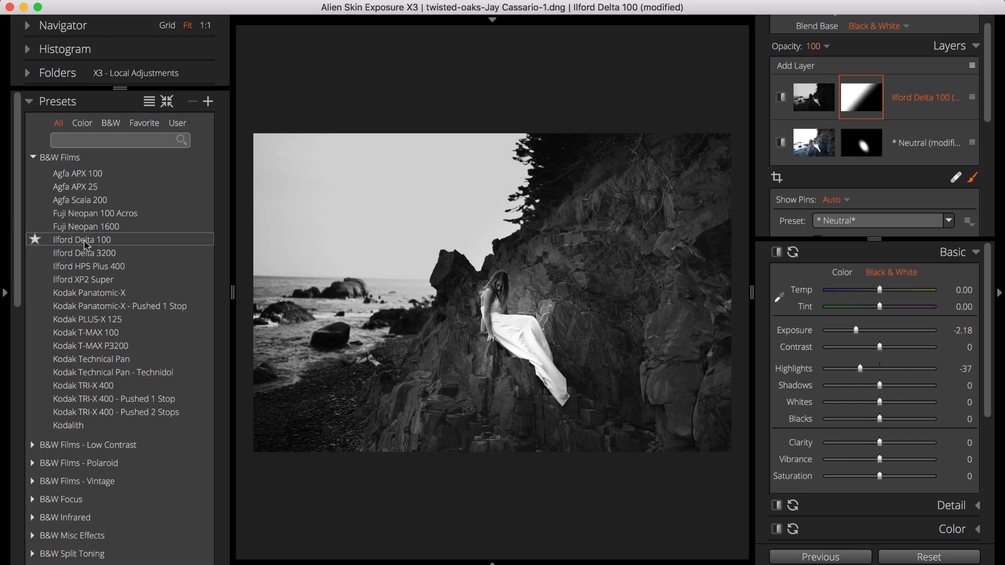
right_click(84, 240)
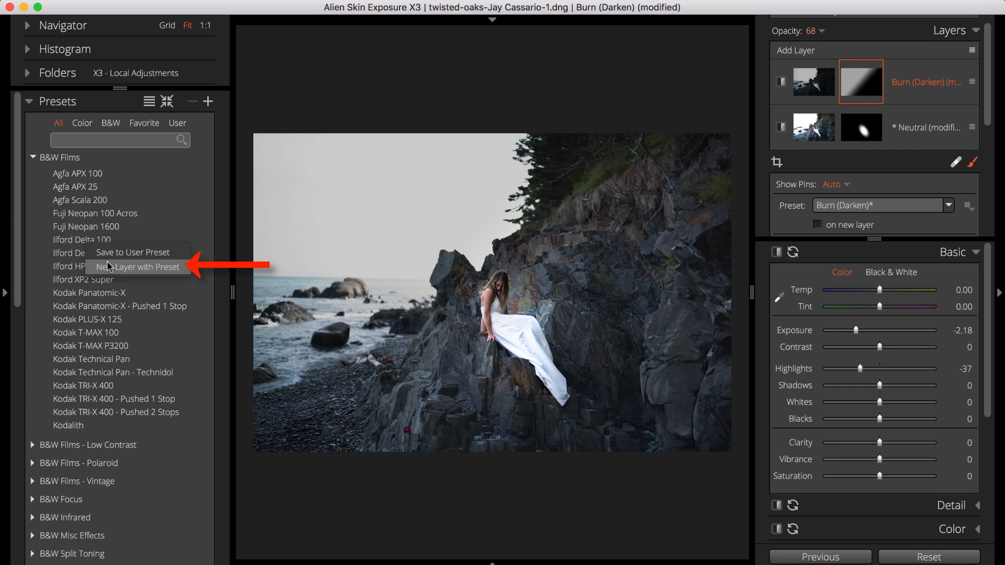
click(107, 264)
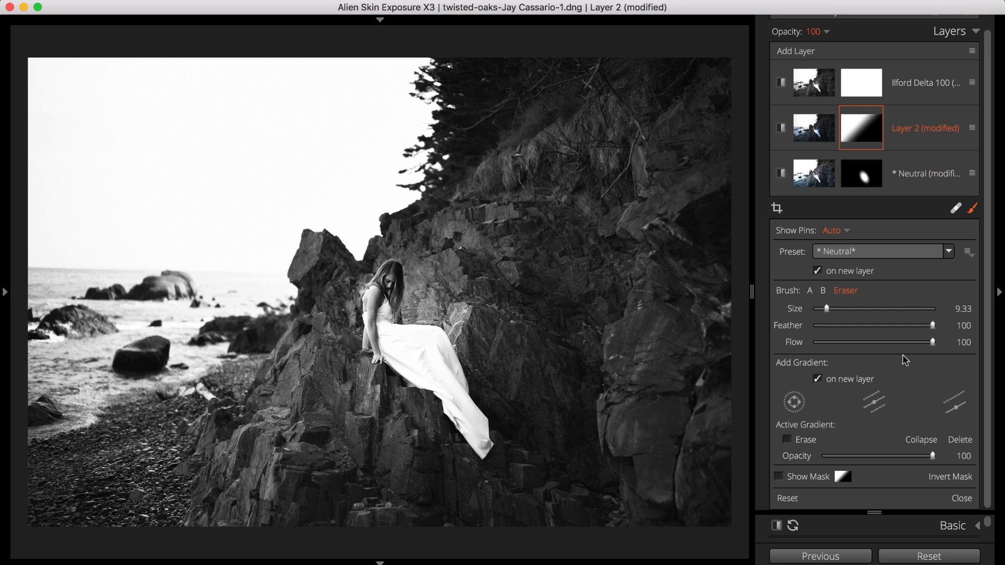
Step: Erase the woman from the middle layer's diagonal gradient mask with the Eraser brush, and try the gradient's opacity, returning it to 100
click(955, 403)
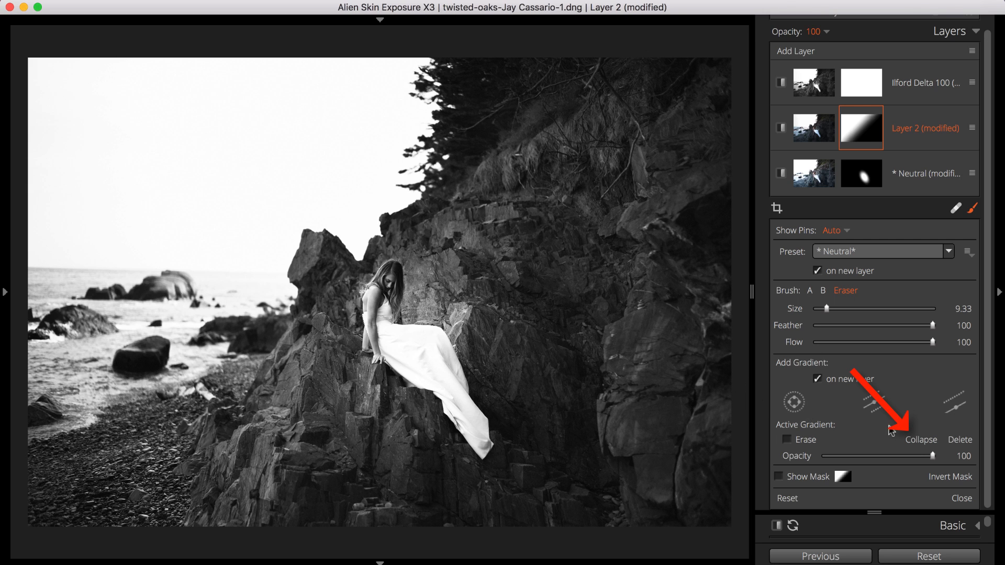
click(922, 444)
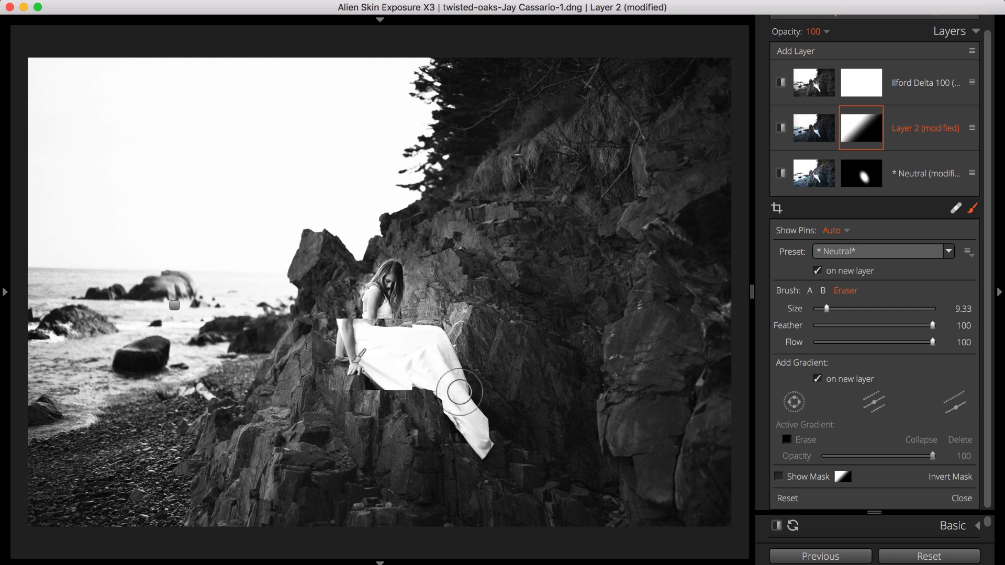
mouse_move(473, 445)
mouse_down()
mouse_move(476, 419)
mouse_move(435, 381)
mouse_move(434, 362)
mouse_up()
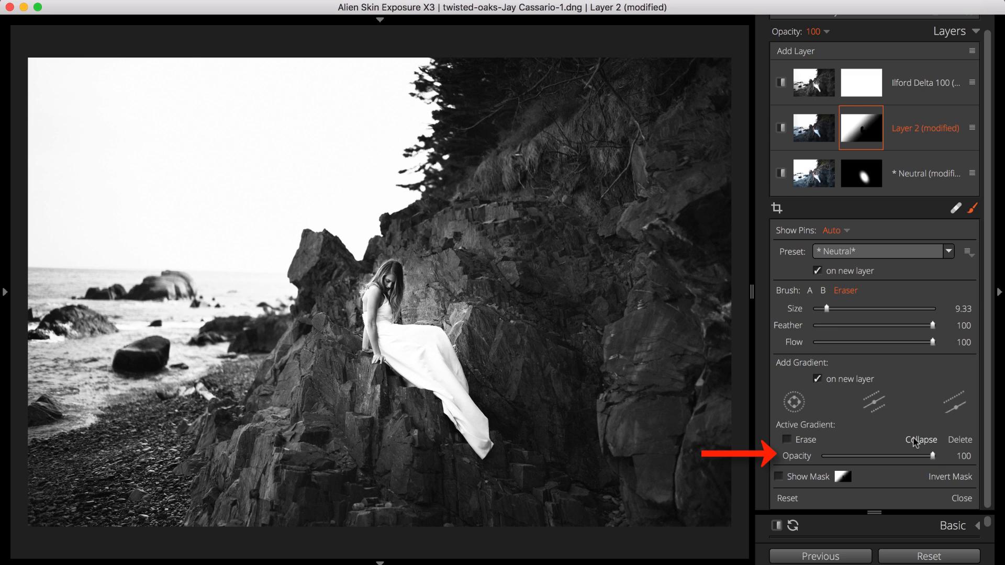
mouse_move(932, 456)
mouse_down()
mouse_move(875, 457)
mouse_move(933, 458)
mouse_up()
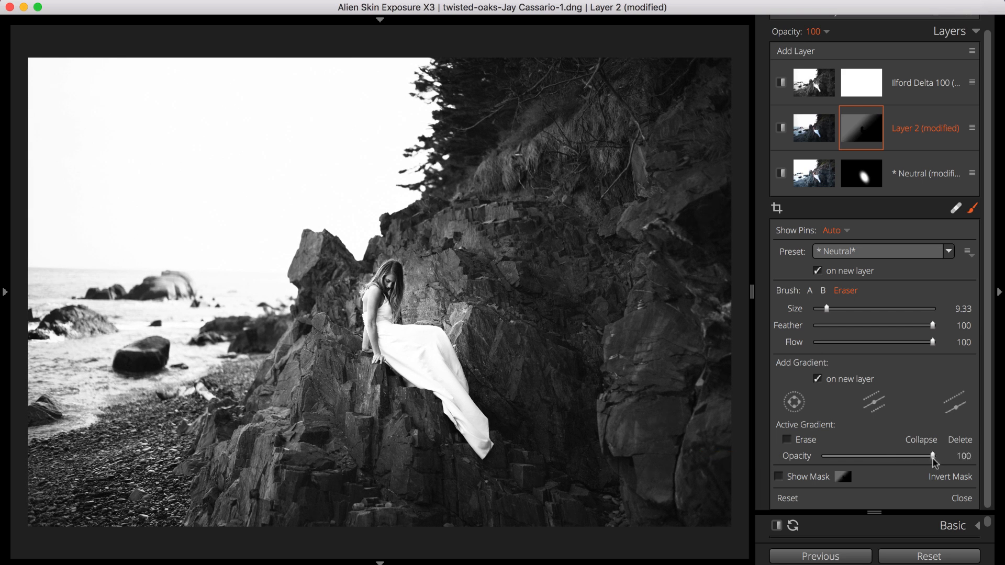